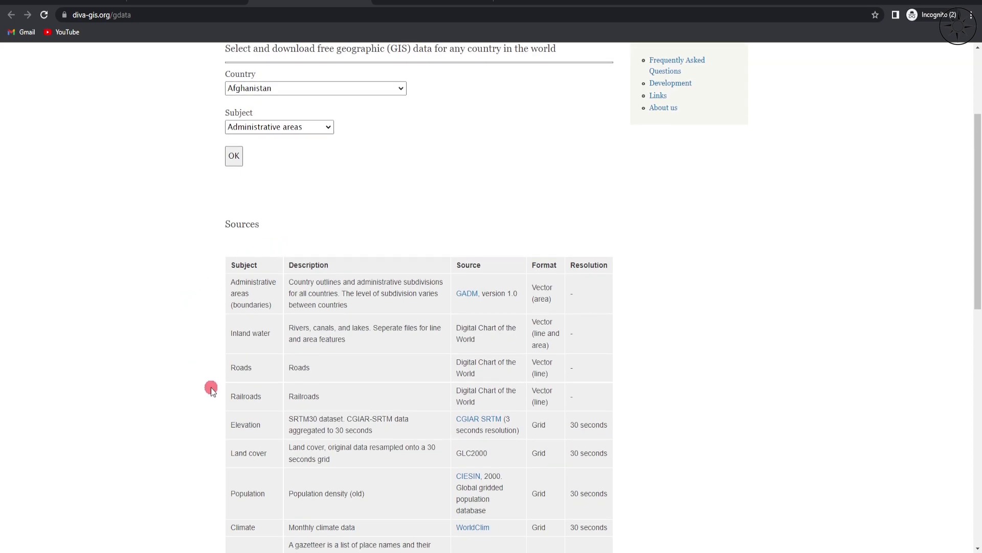
Open the DIVA-GIS website from the search results and go to the country level data page under Free Spatial Data.
scroll(211, 416, "up", 3)
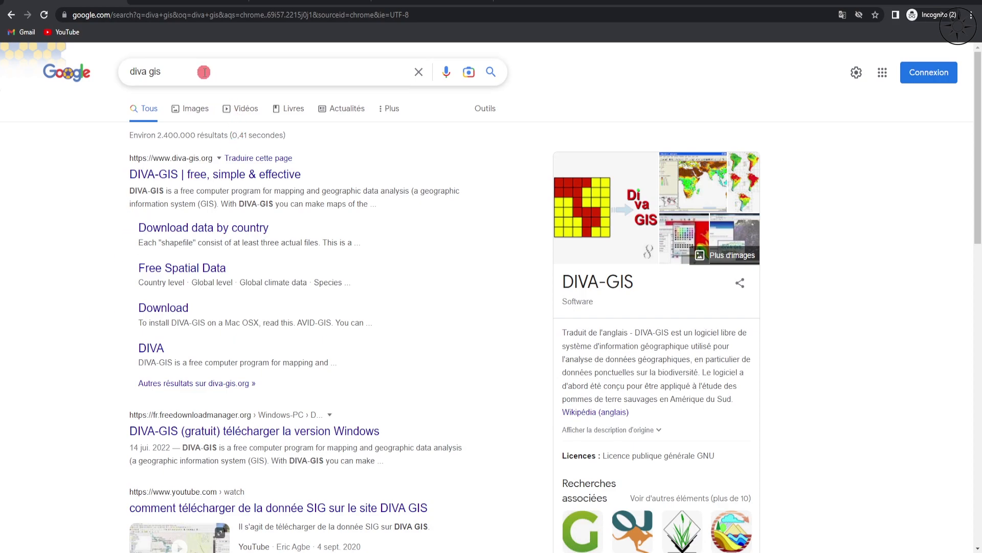
left_click(210, 177)
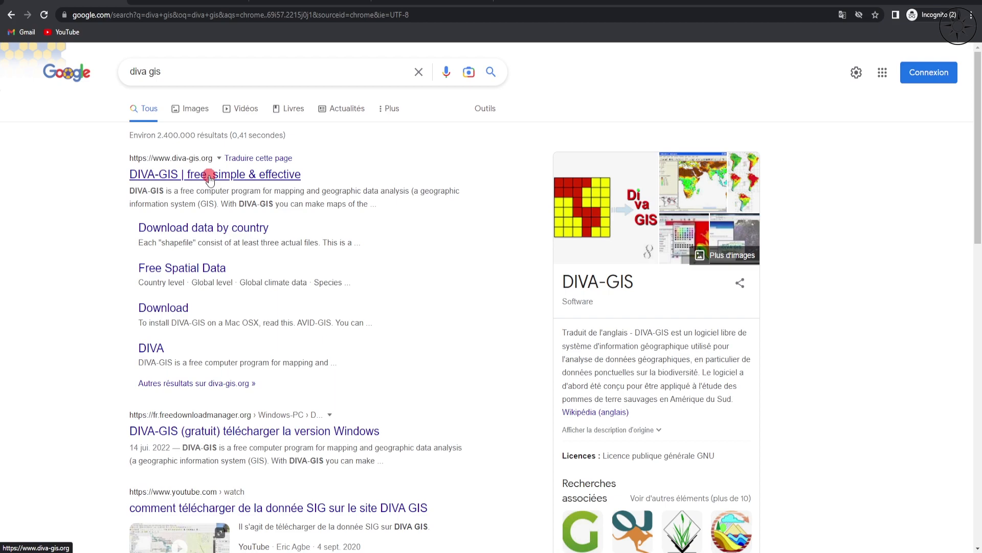
left_click(209, 177)
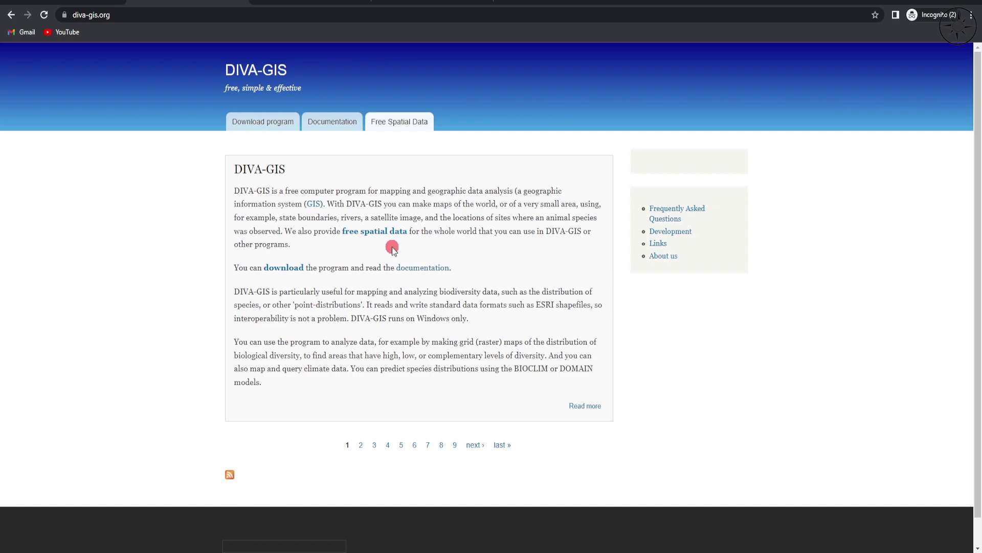
left_click(401, 128)
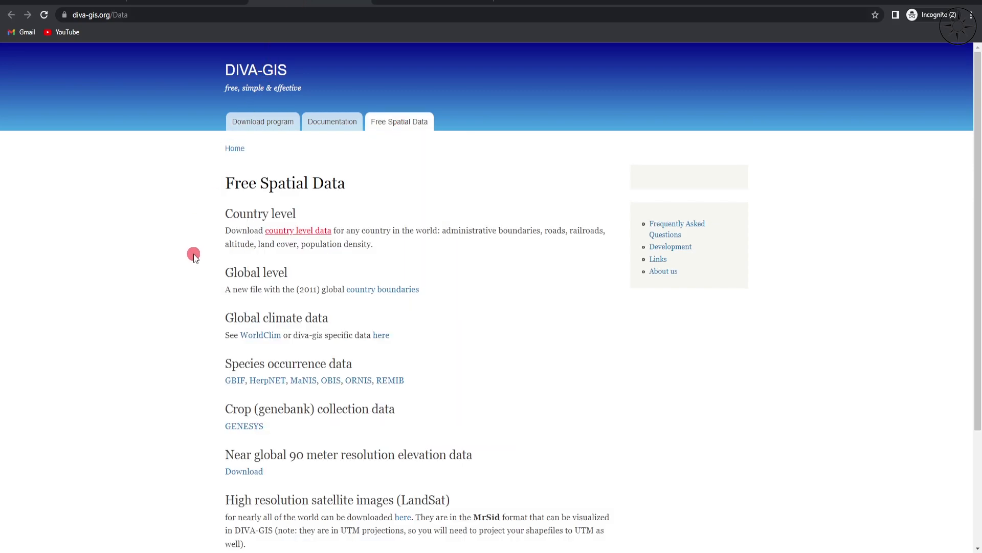
scroll(193, 256, "down", 2)
scroll(193, 256, "up", 1)
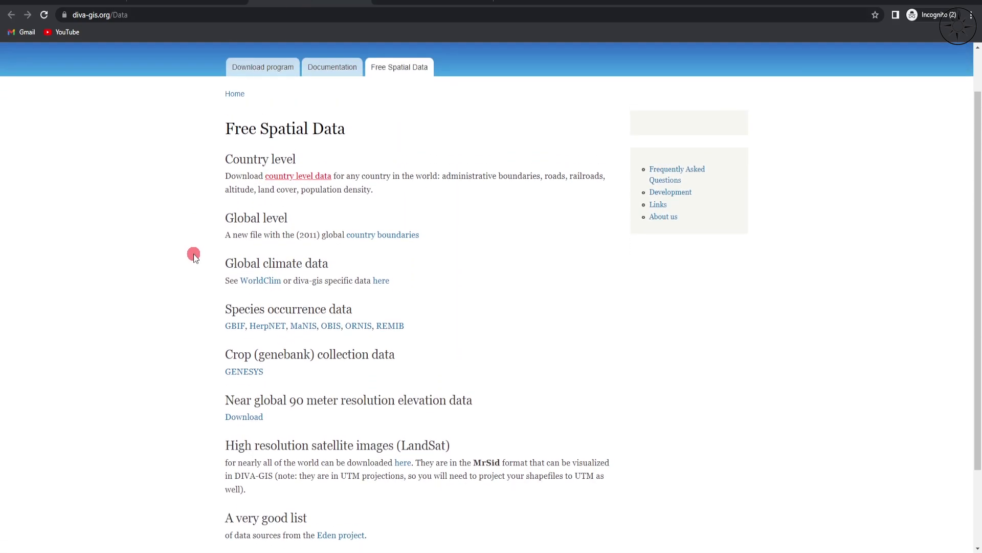
left_click(313, 184)
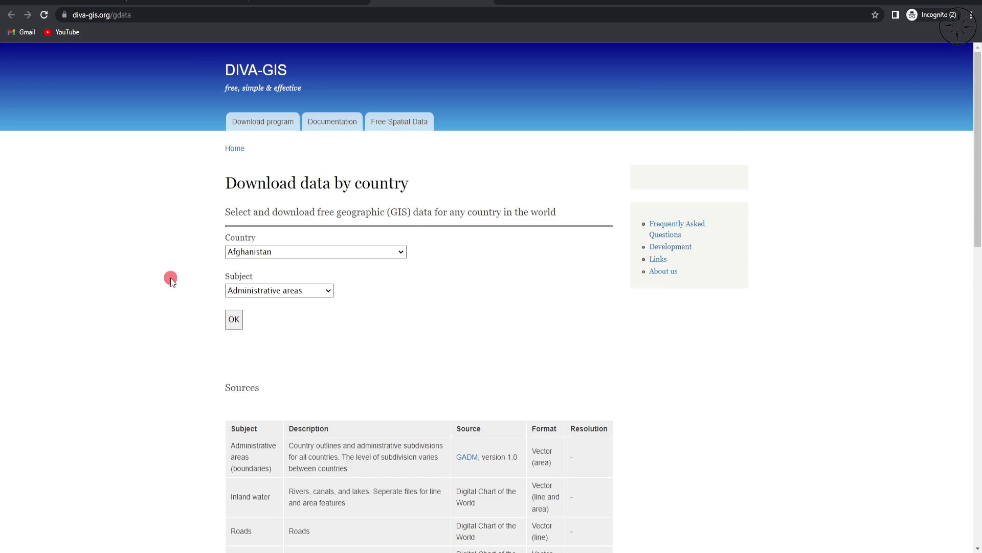
Choose Switzerland as the country with Administrative areas as the subject, and download that dataset.
scroll(182, 306, "down", 1)
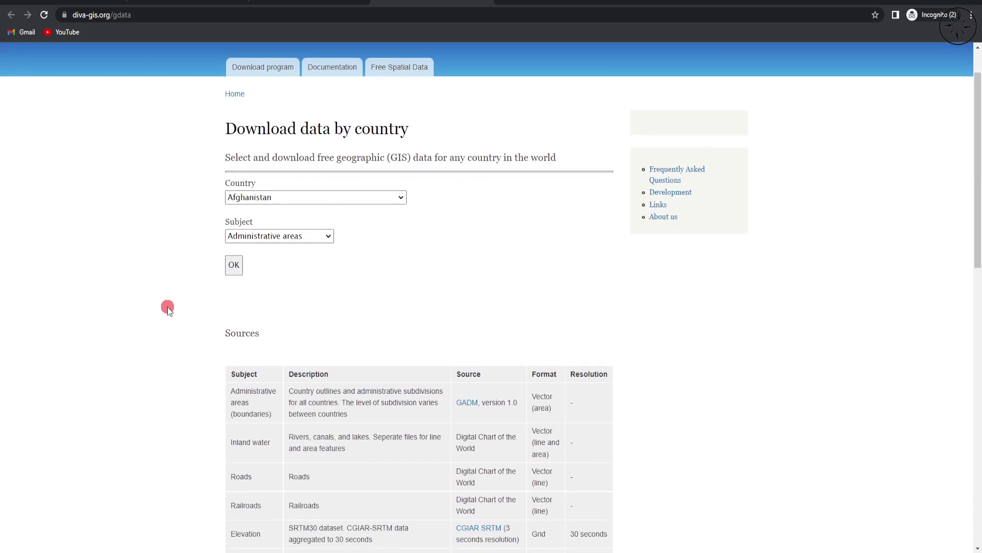
scroll(167, 306, "down", 4)
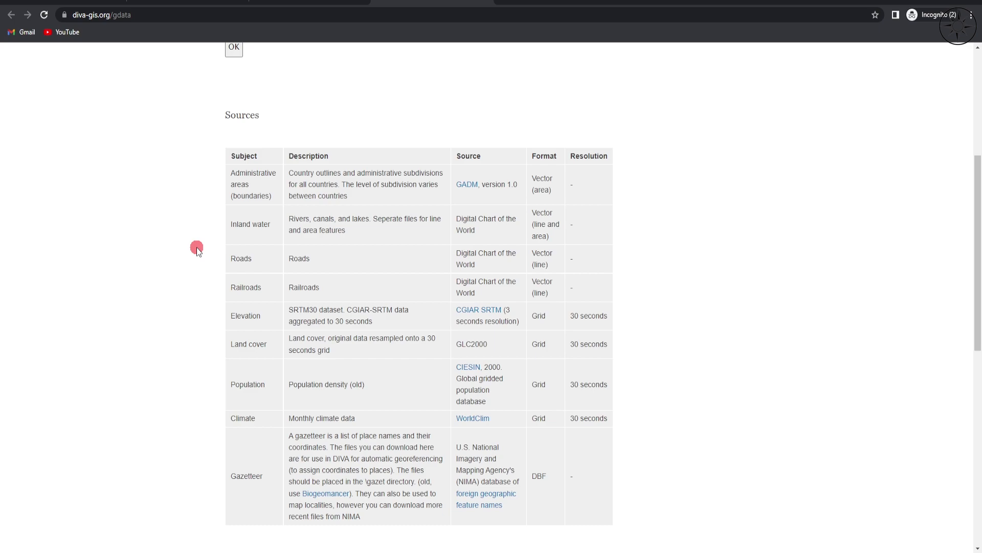
scroll(202, 265, "down", 1)
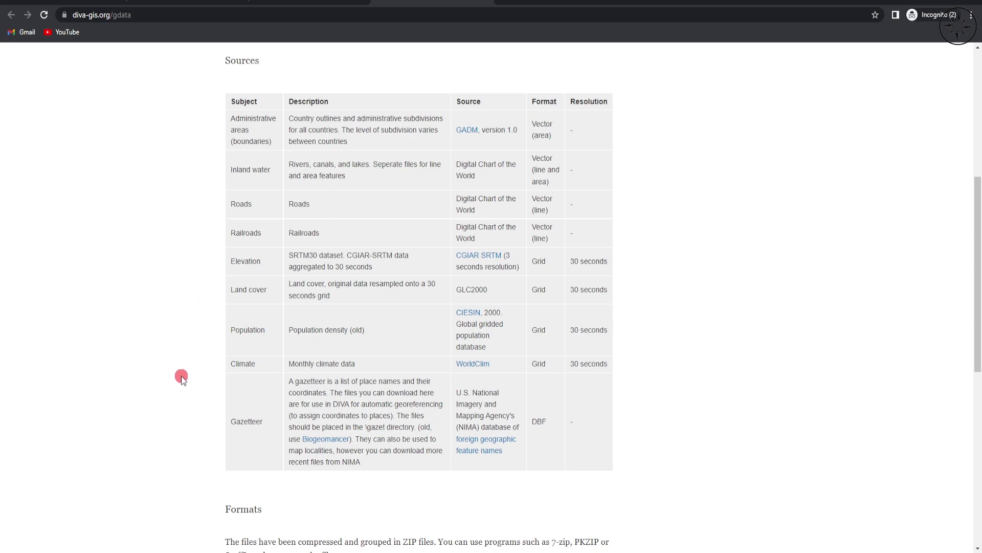
scroll(310, 247, "up", 6)
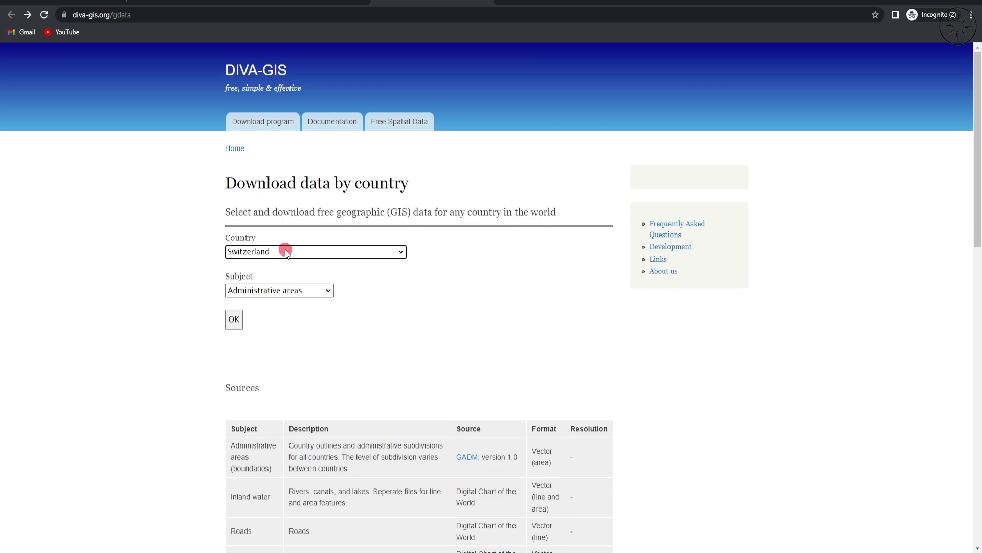
scroll(372, 275, "down", 1)
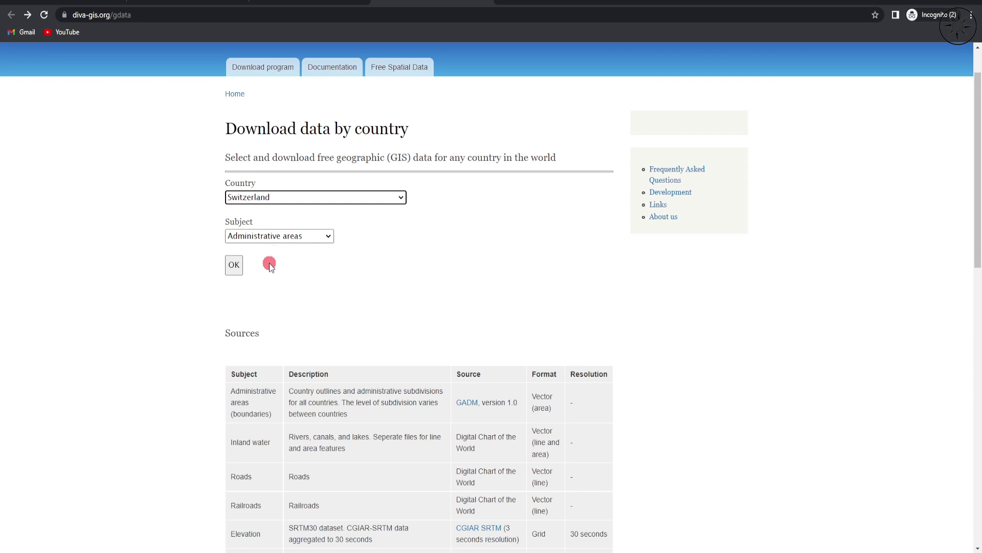
left_click(235, 266)
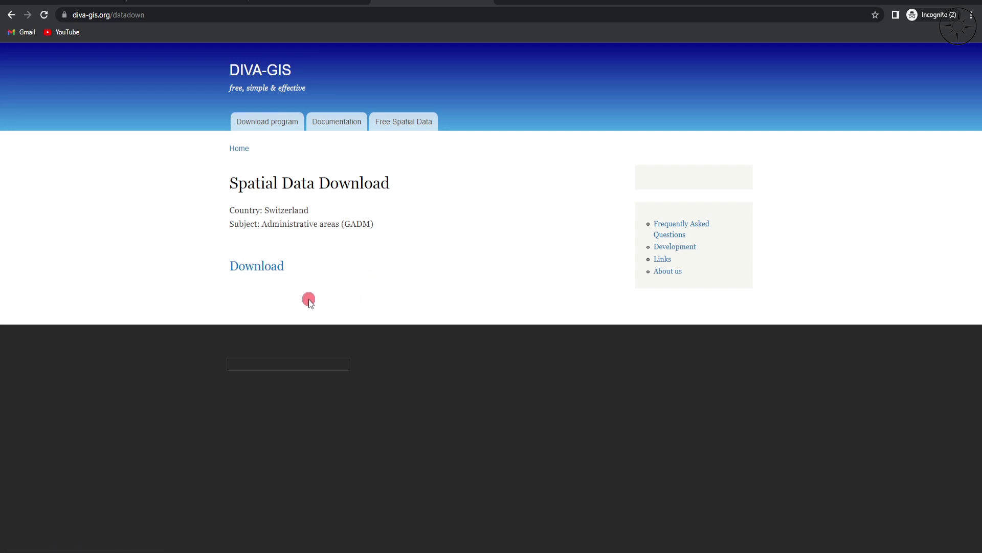
left_click(258, 266)
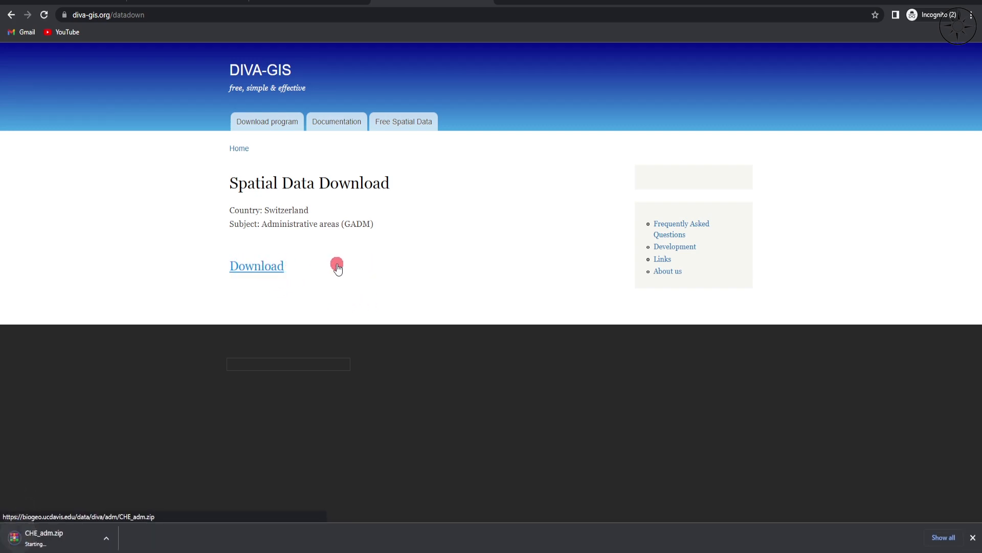
Return to the country data form, change the subject to Roads for Switzerland and download that dataset.
left_click(11, 15)
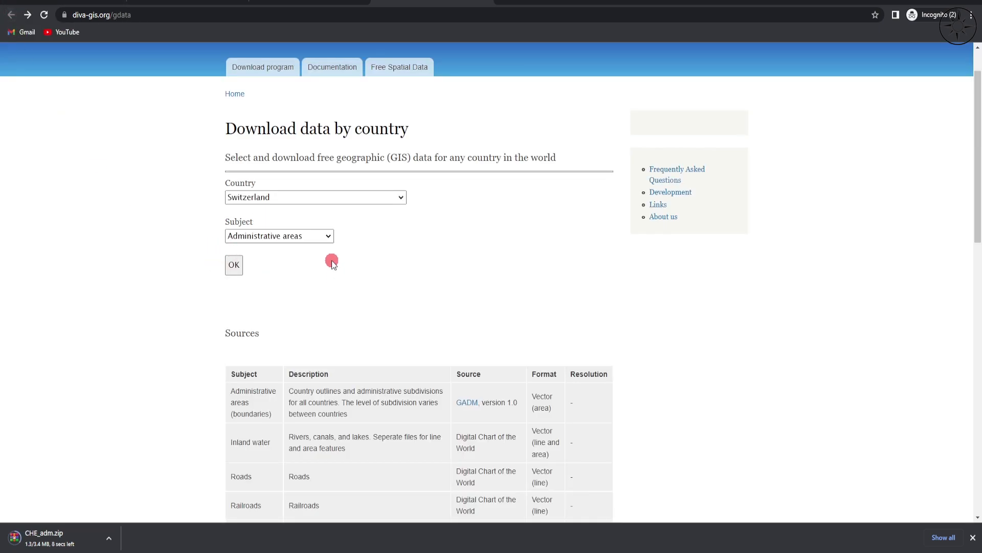
left_click(330, 236)
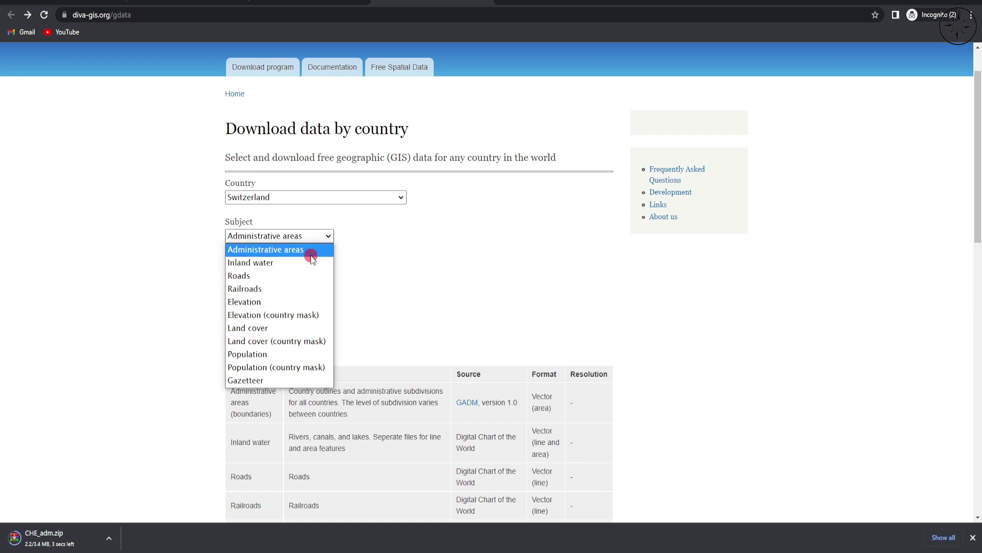
left_click(281, 276)
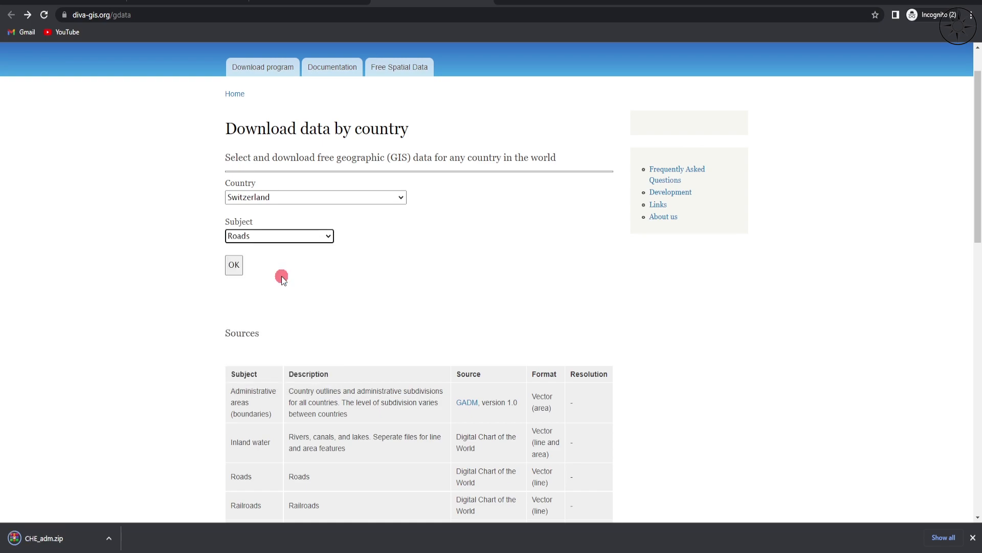
left_click(236, 265)
left_click(235, 266)
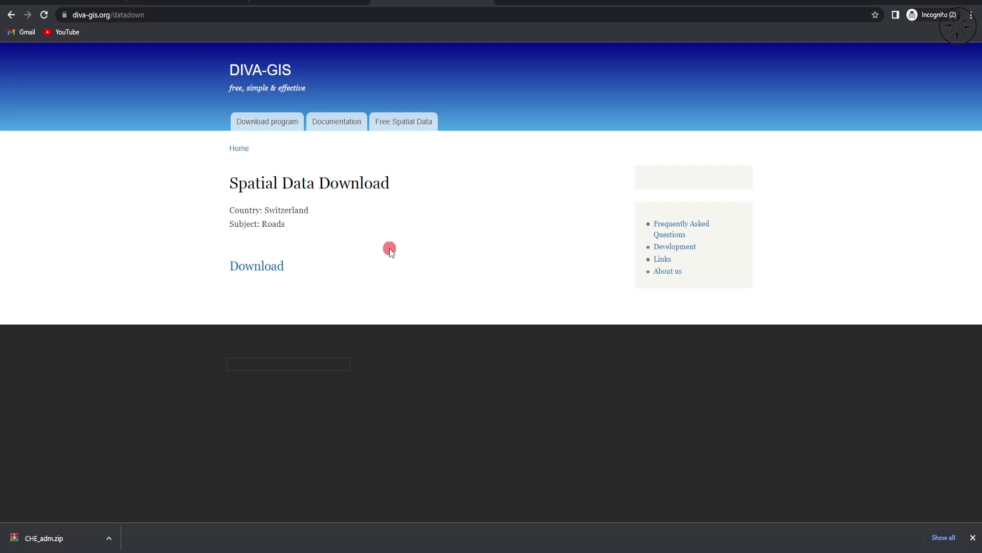
left_click(257, 267)
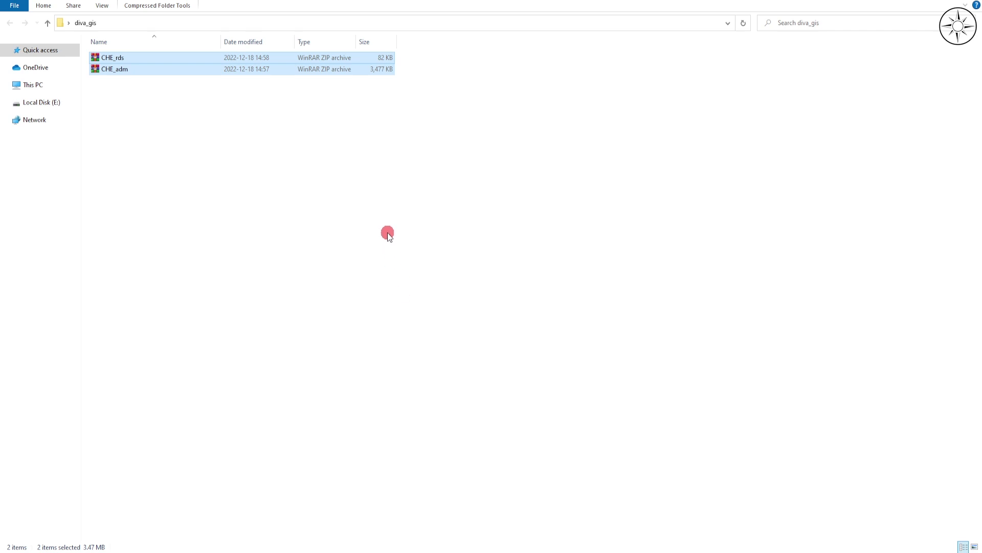
In File Explorer, extract the CHE_rds archive directly into the diva_gis folder.
left_click(386, 234)
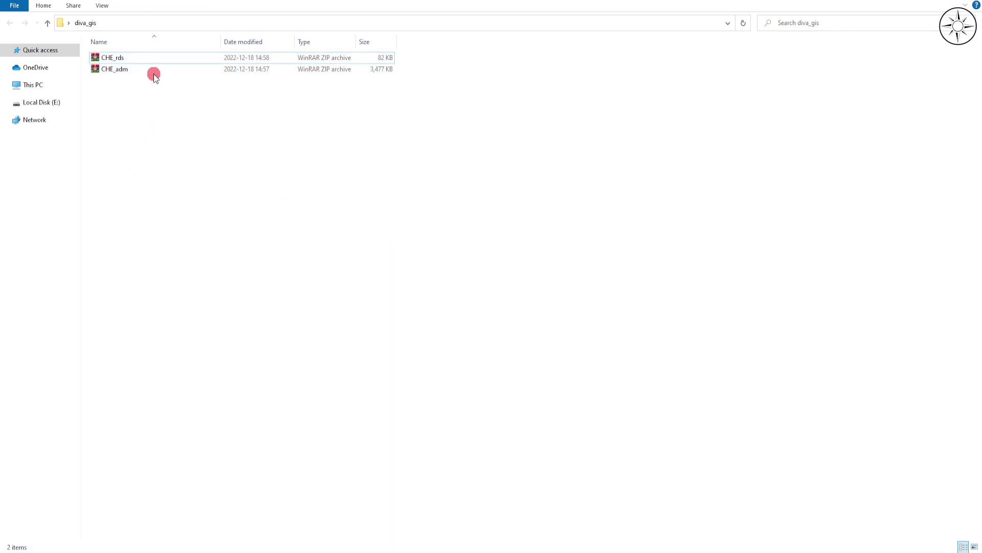
left_click(148, 60)
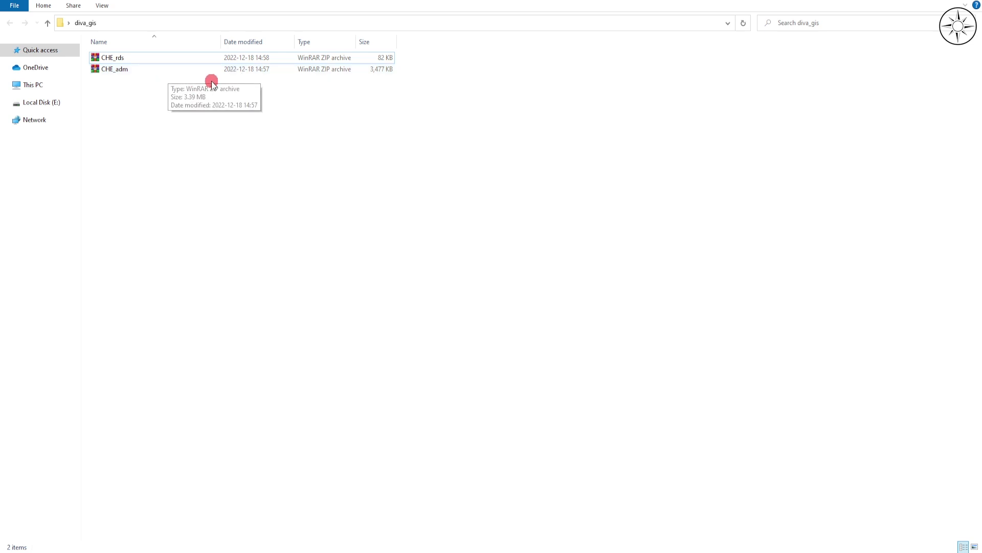
left_click(163, 61)
right_click(162, 60)
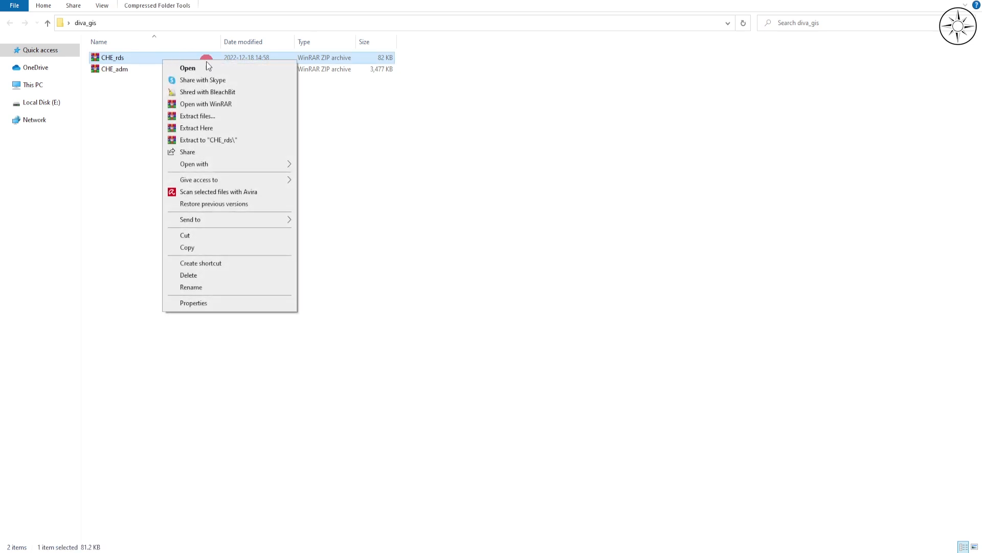
left_click(234, 128)
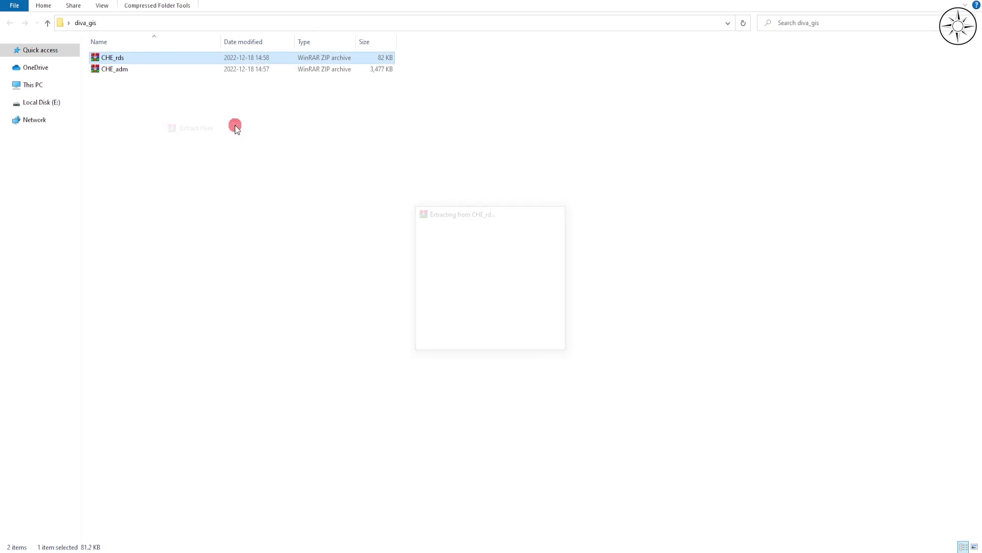
left_click(223, 137)
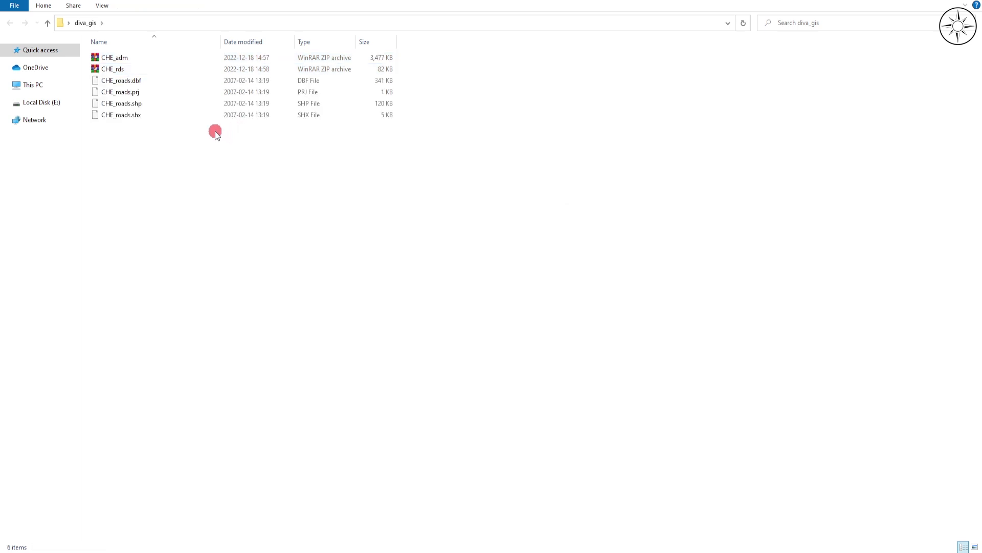
Extract the CHE_adm archive directly into the same diva_gis folder.
right_click(140, 59)
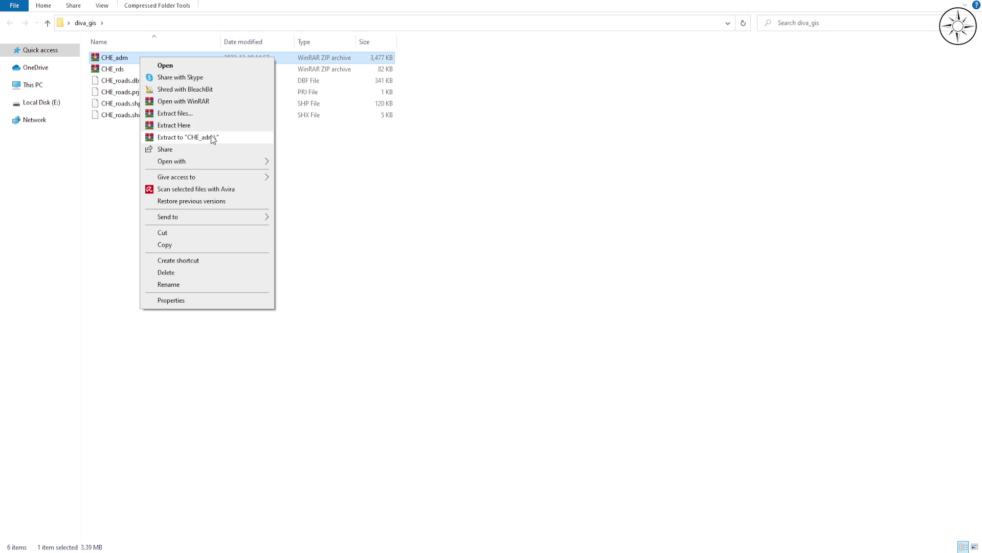
left_click(201, 129)
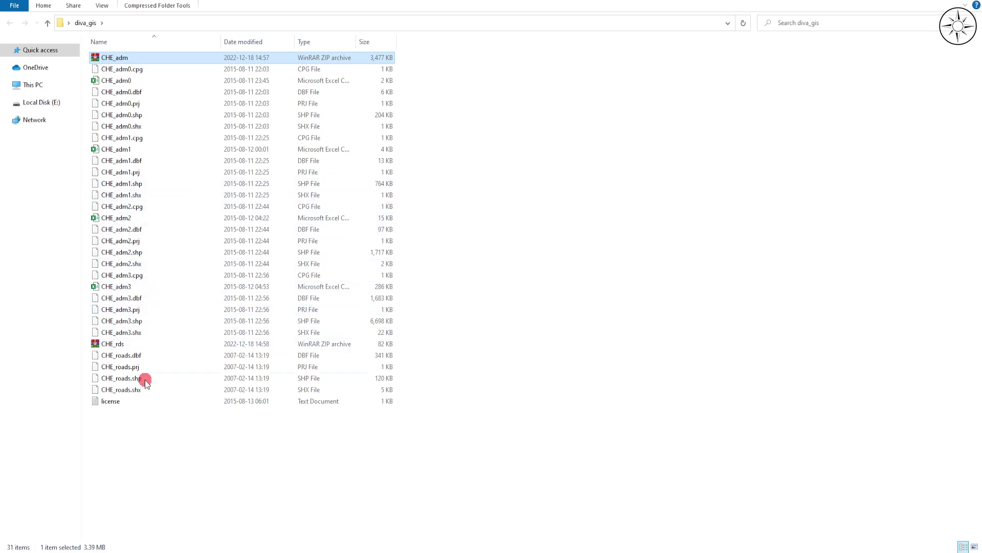
left_click(153, 425)
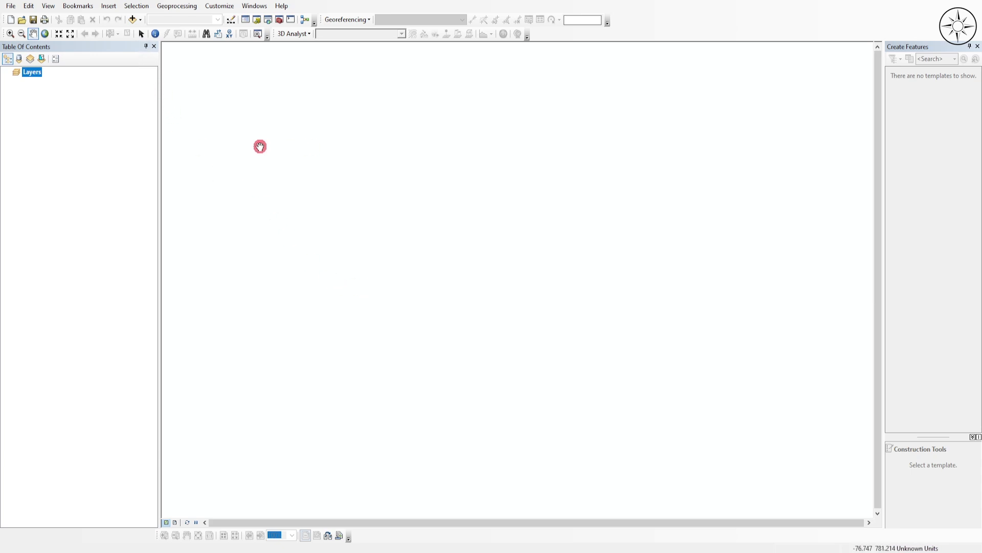
In ArcMap, add the shapefiles CHE_adm0, CHE_adm1, CHE_adm2, CHE_adm3 and CHE_roads from the diva_gis folder to the map.
left_click(133, 20)
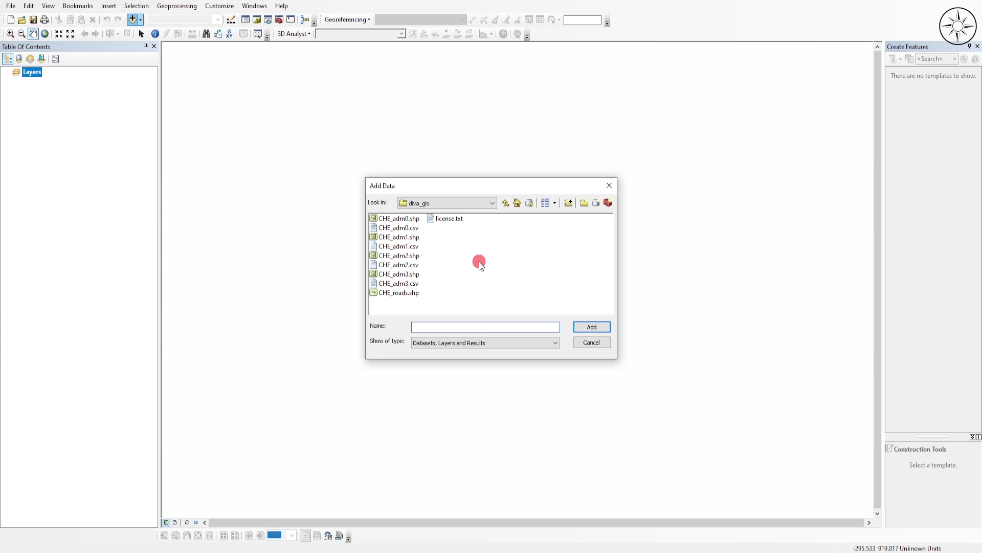
left_click(413, 219)
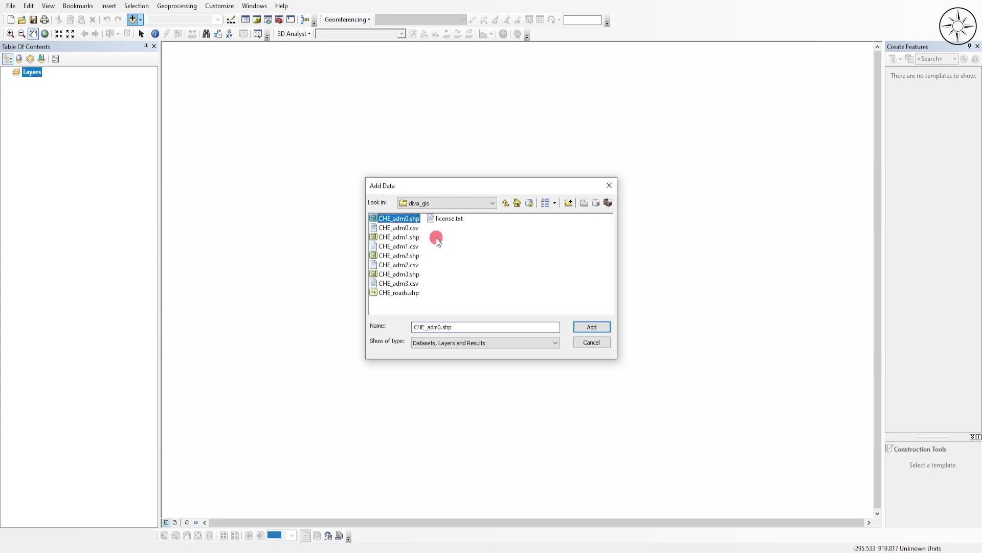
left_click(412, 237, "ctrl")
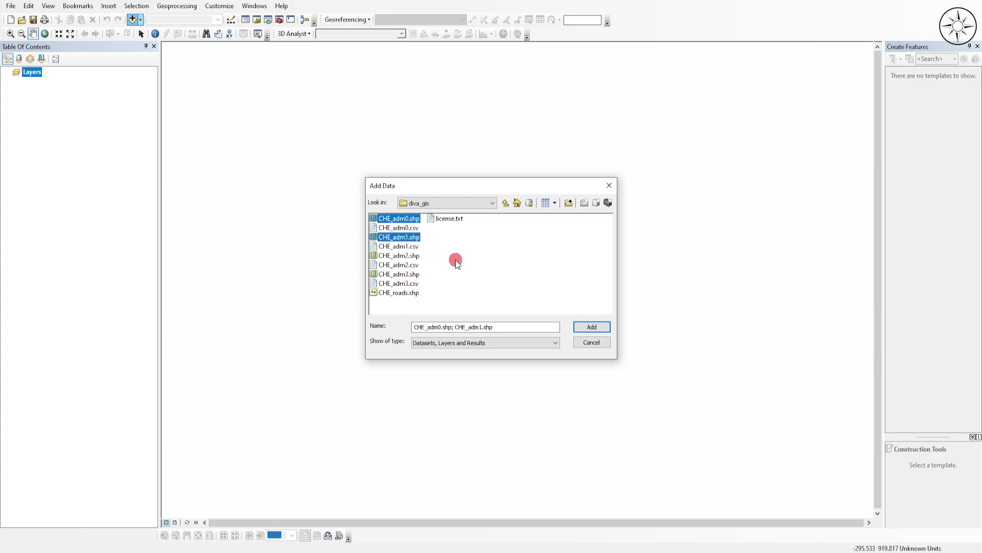
left_click(410, 255, "ctrl")
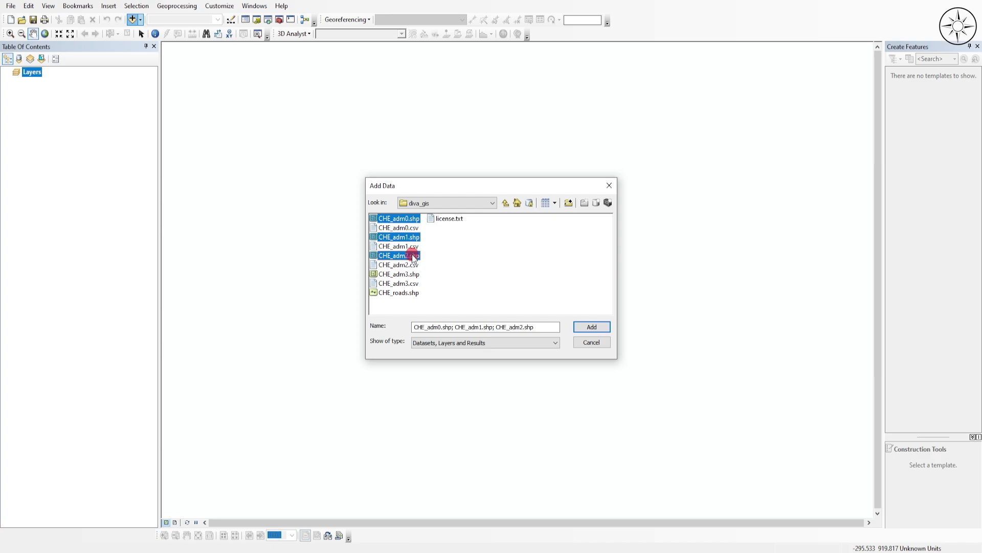
left_click(414, 275, "ctrl")
left_click(409, 293, "ctrl")
left_click(593, 326)
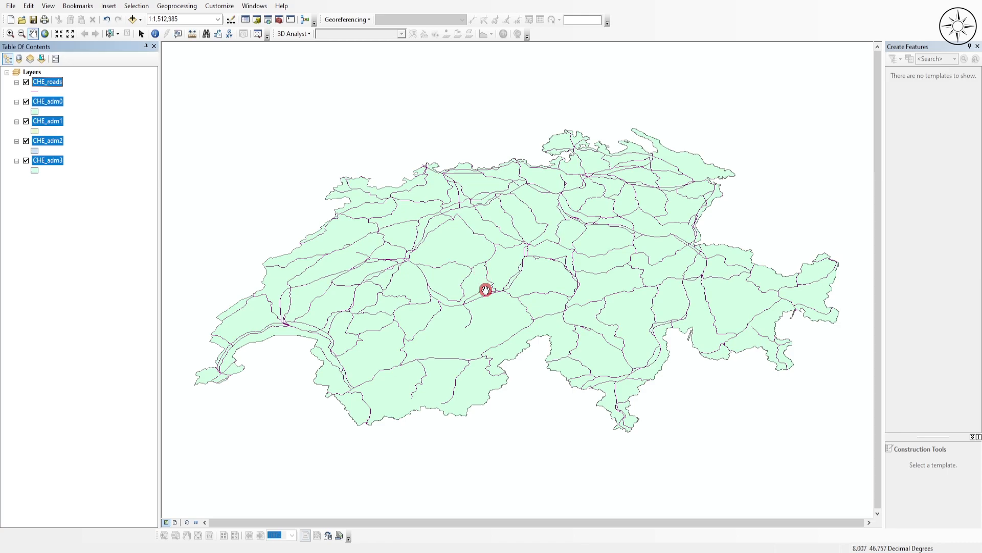
left_click(94, 180)
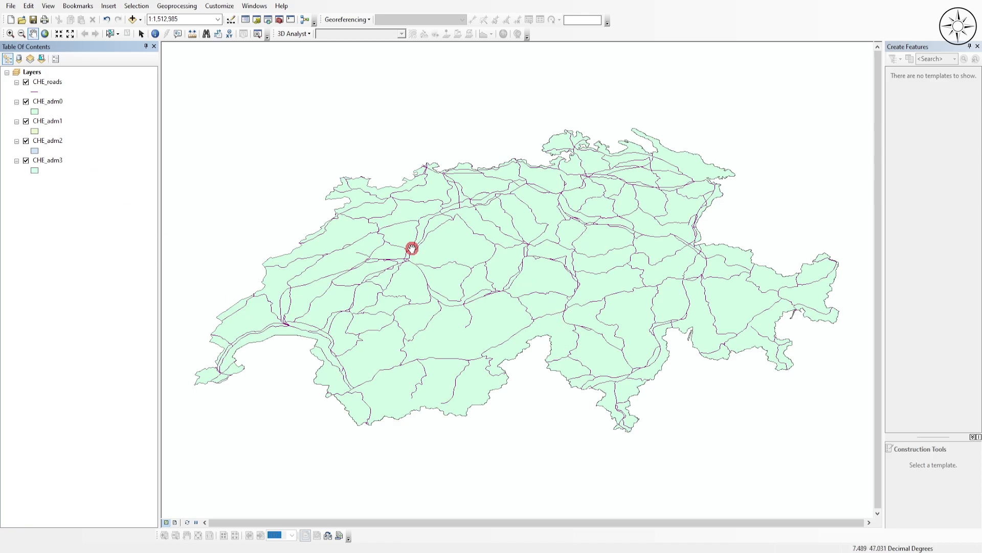
Hide the CHE_roads layer and move the CHE_adm1 layer above CHE_adm0 in the layer order.
left_click(26, 83)
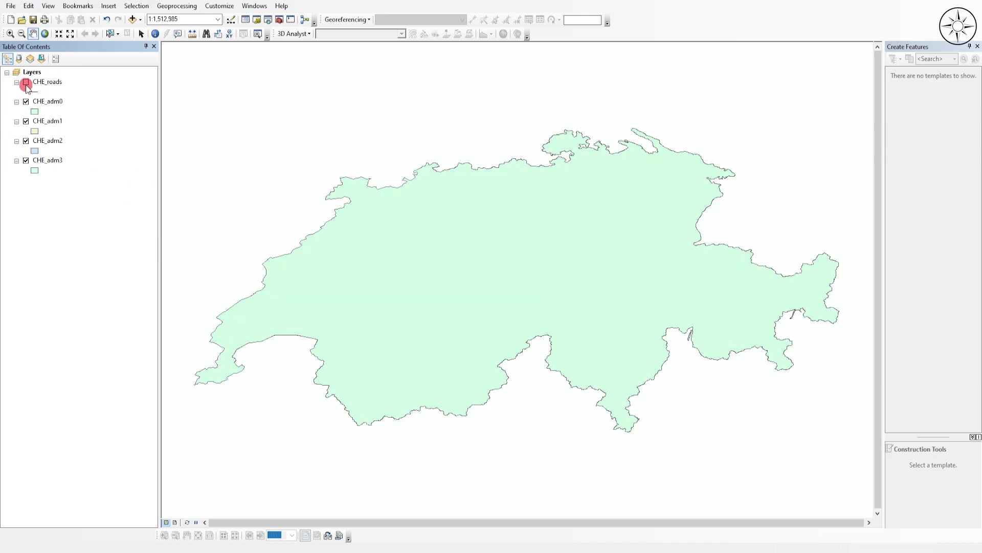
left_click(58, 123)
left_click_drag(58, 124, 46, 99)
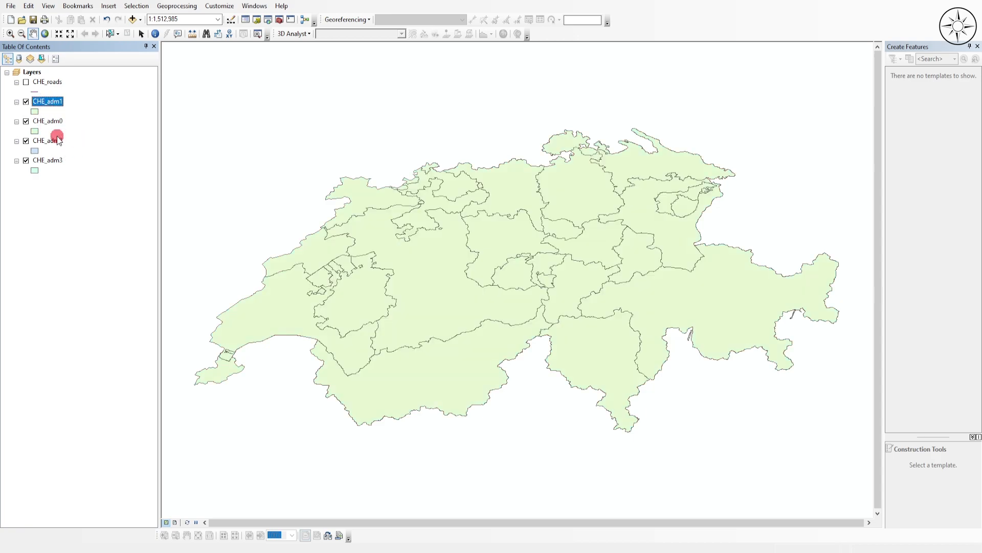
Move the CHE_adm2 layer above CHE_adm1, directly below CHE_roads in the layer order.
left_click(51, 122)
left_click(63, 142)
left_click_drag(65, 145, 52, 100)
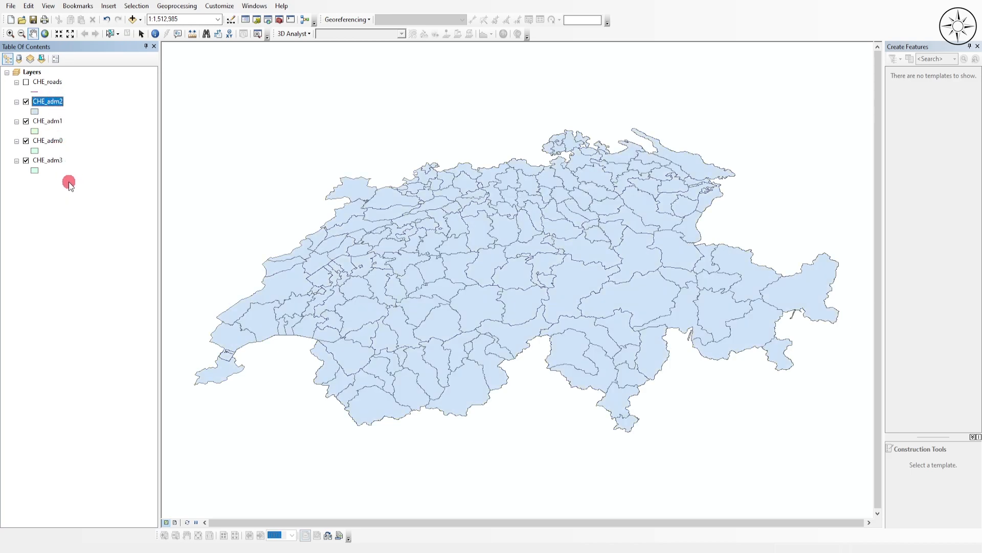
Move the CHE_adm3 layer above CHE_adm2, directly below CHE_roads in the layer order.
left_click(50, 167)
left_click_drag(59, 163, 61, 98)
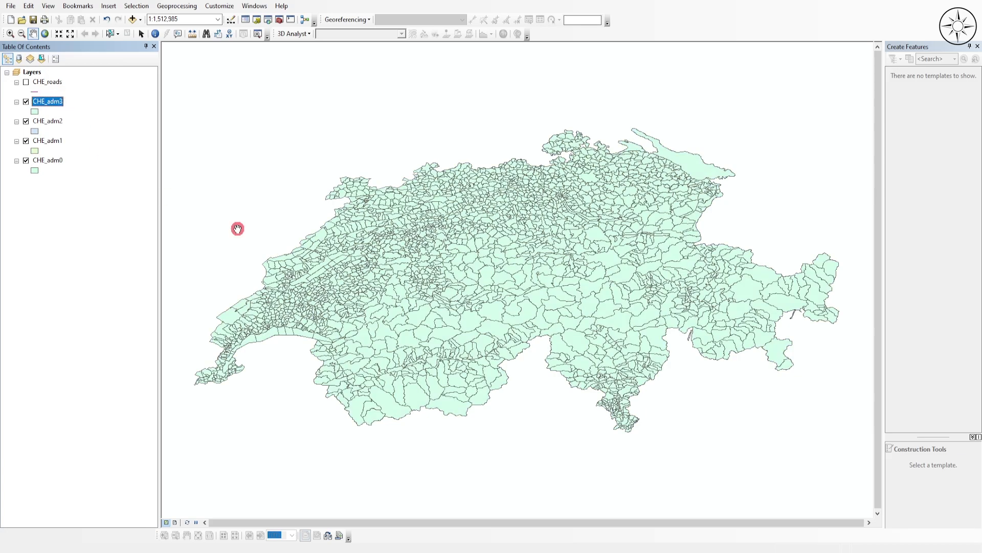
Hide CHE_adm3, CHE_adm2 and CHE_adm1 one by one to view each administrative level down to CHE_adm0, and show all three layers again.
left_click(26, 101)
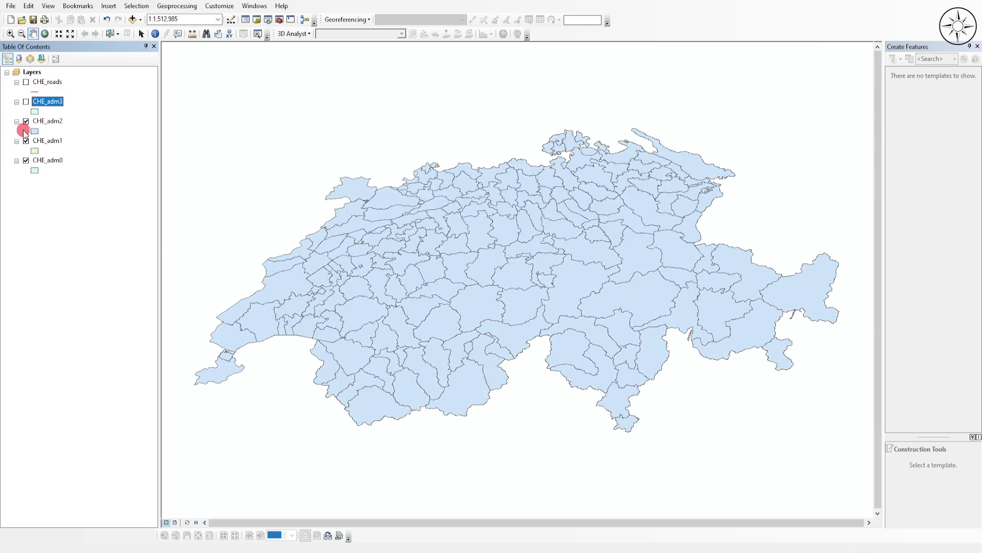
left_click(26, 121)
left_click(26, 140)
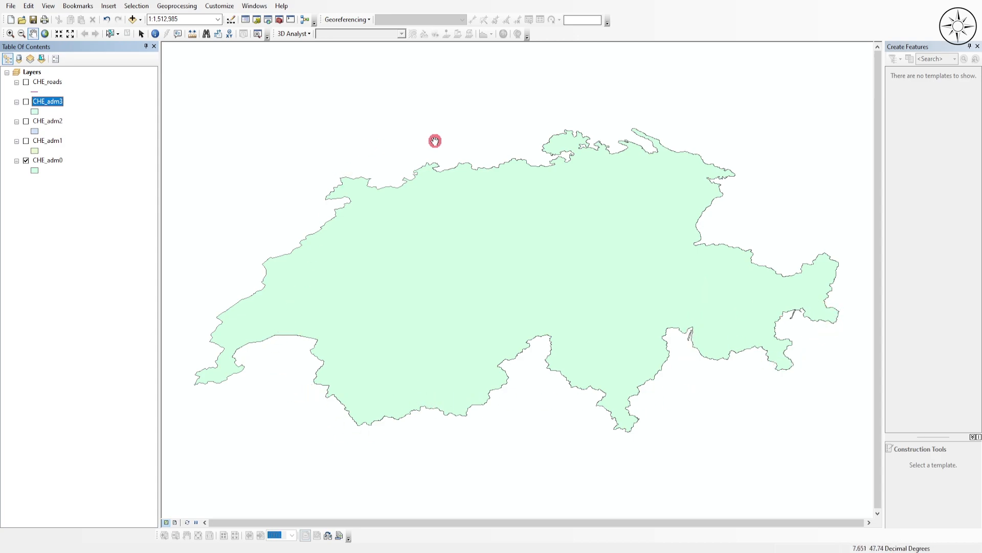
left_click(26, 141)
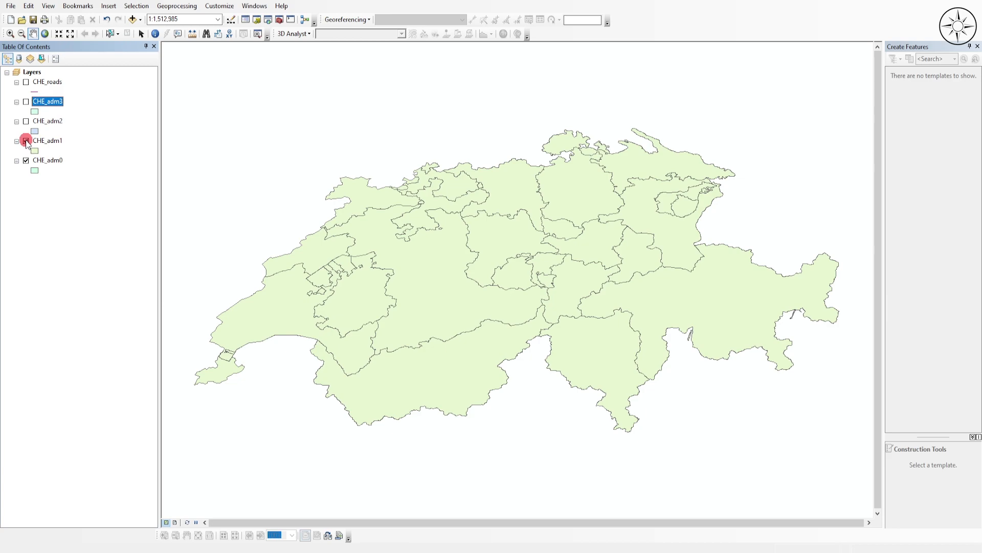
left_click(26, 121)
left_click(26, 102)
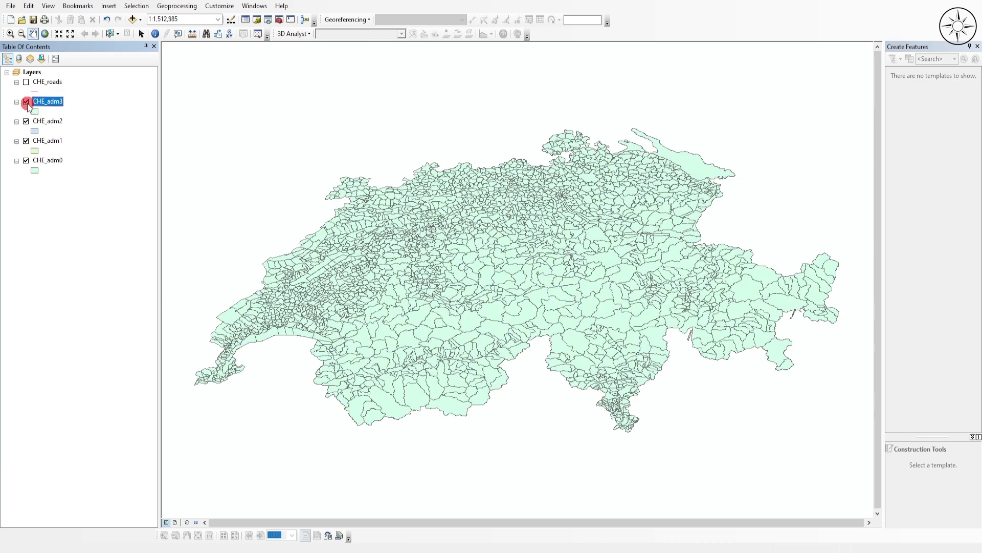
Show the CHE_roads layer above the administrative layers and change its line symbol.
left_click(26, 82)
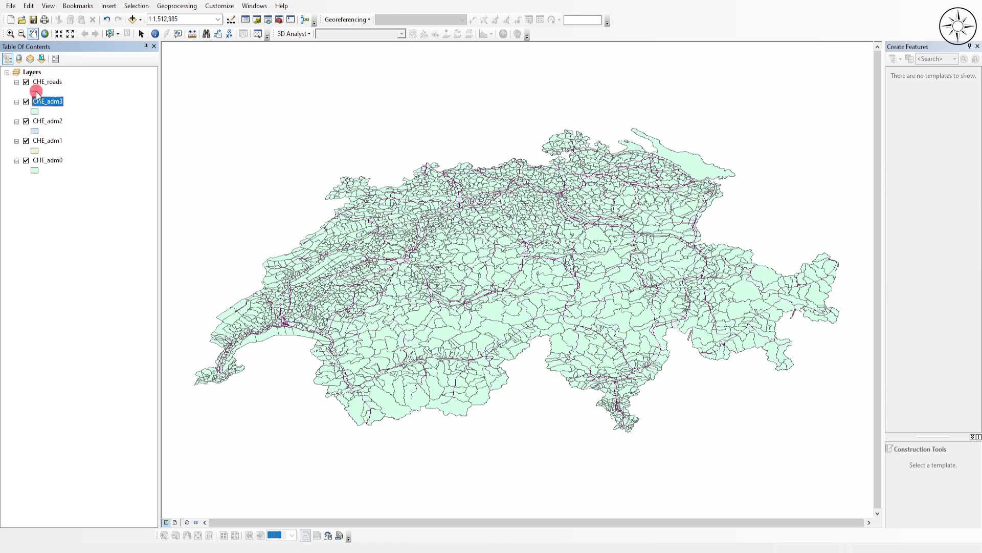
left_click(35, 91)
left_click(340, 200)
left_click(302, 352)
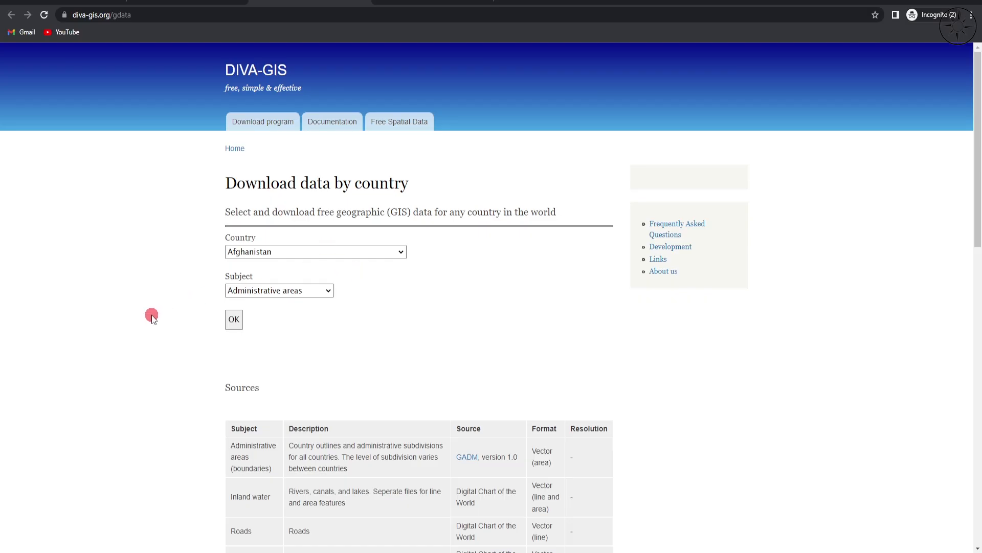
Switch to the browser and examine the data sources table on the DIVA-GIS country download page.
scroll(171, 321, "down", 1)
scroll(172, 321, "down", 5)
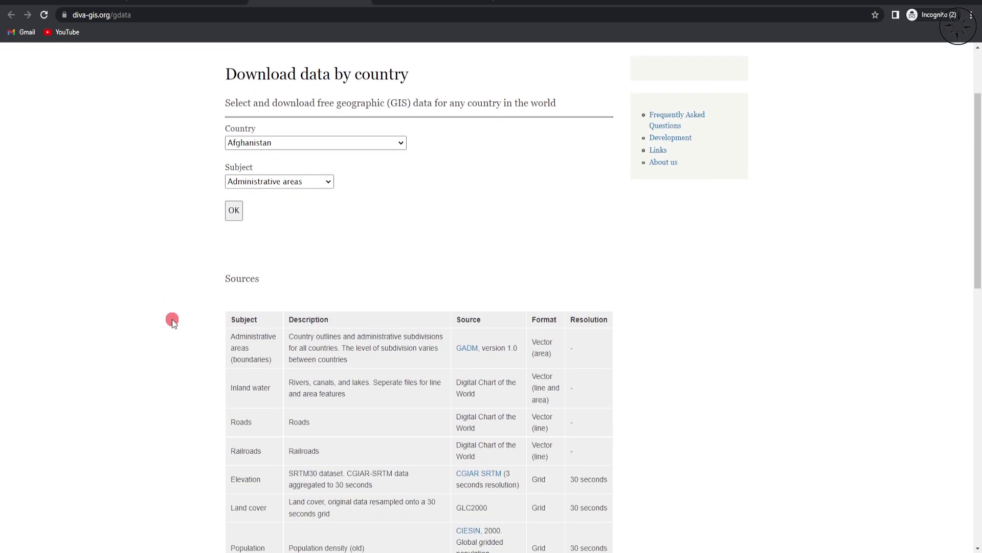